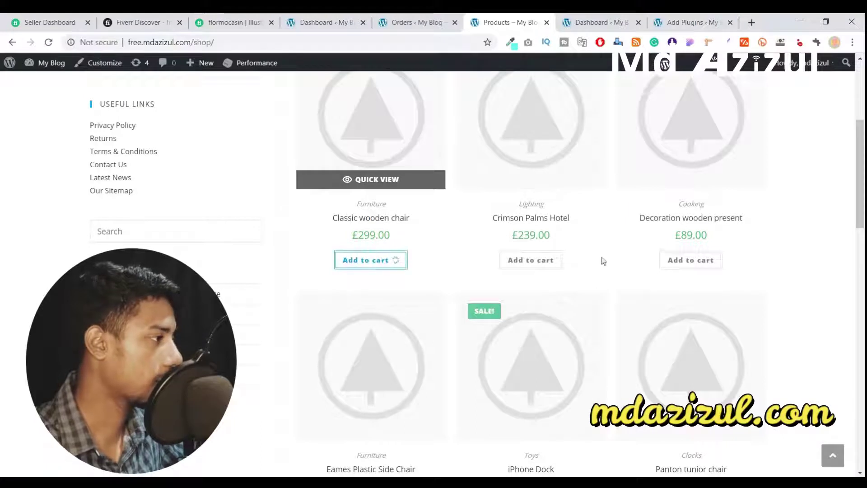
- Go to checkout from the mini-cart holding 2 × Classic Wooden Chair, totalling £598.00
scroll(822, 238, "up", 5)
mouse_move(726, 111)
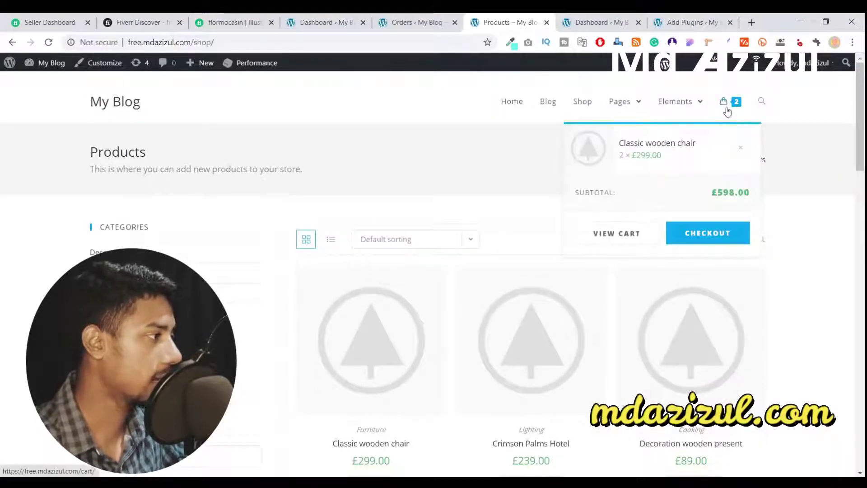
left_click(707, 233)
- Highlight the Perfect Money payment instructions and the merchant's account line on checkout
scroll(523, 204, "down", 5)
scroll(524, 204, "up", 4)
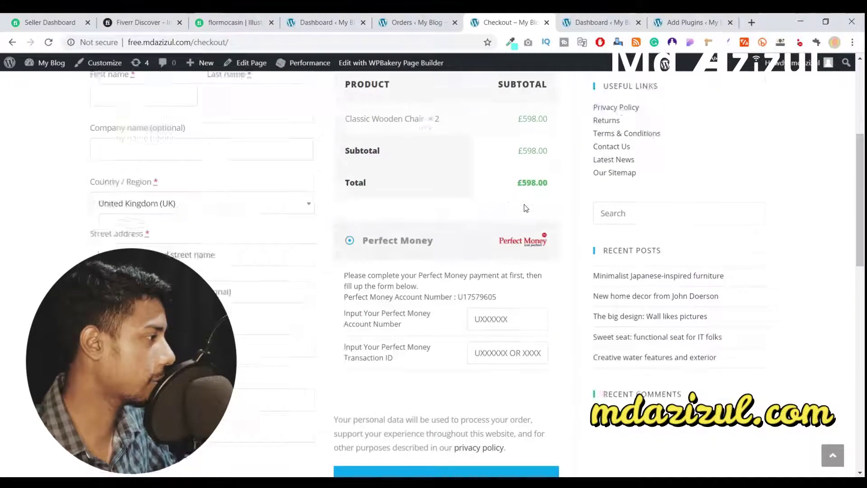
scroll(507, 229, "down", 3)
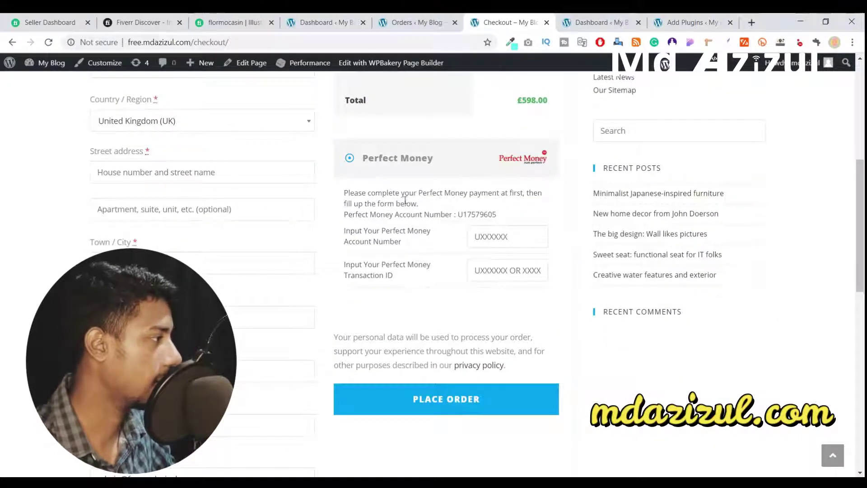
left_click_drag(344, 195, 545, 191)
left_click(391, 202)
triple_click(391, 204)
left_click(396, 231)
left_click_drag(344, 217, 498, 218)
left_click(480, 211)
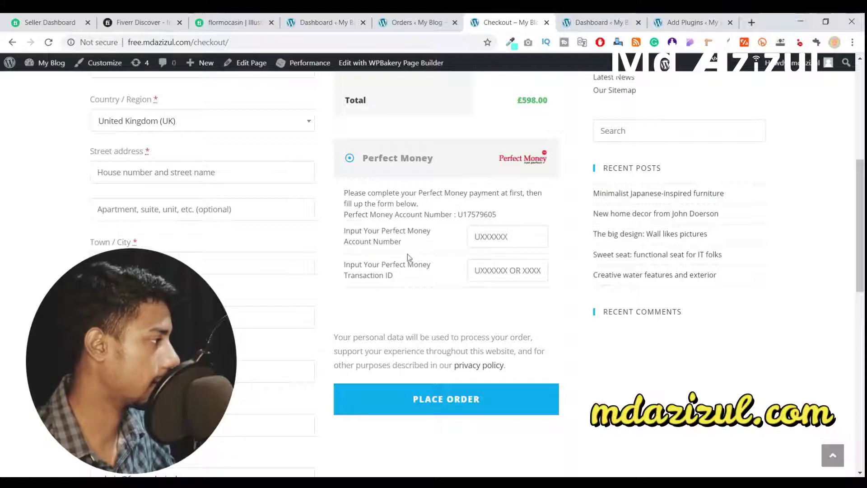
- Point out the account number field's label and place the caret in the empty field
triple_click(418, 231)
left_click(342, 233)
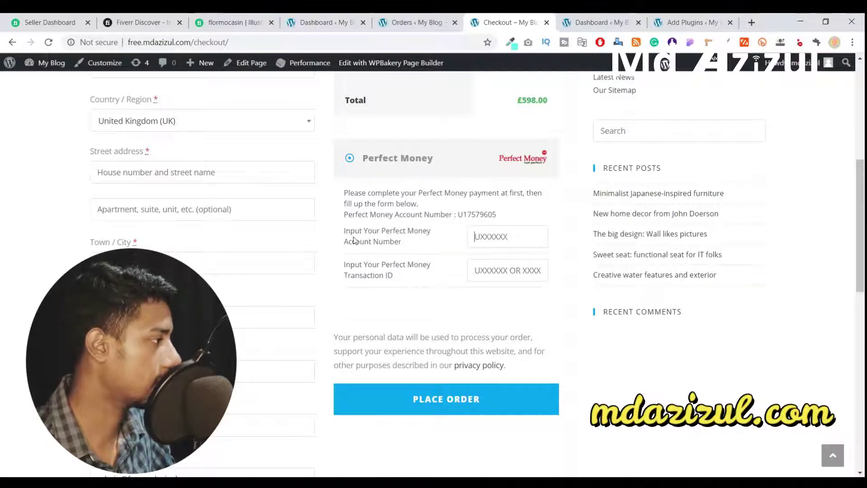
left_click_drag(342, 233, 420, 230)
left_click(420, 229)
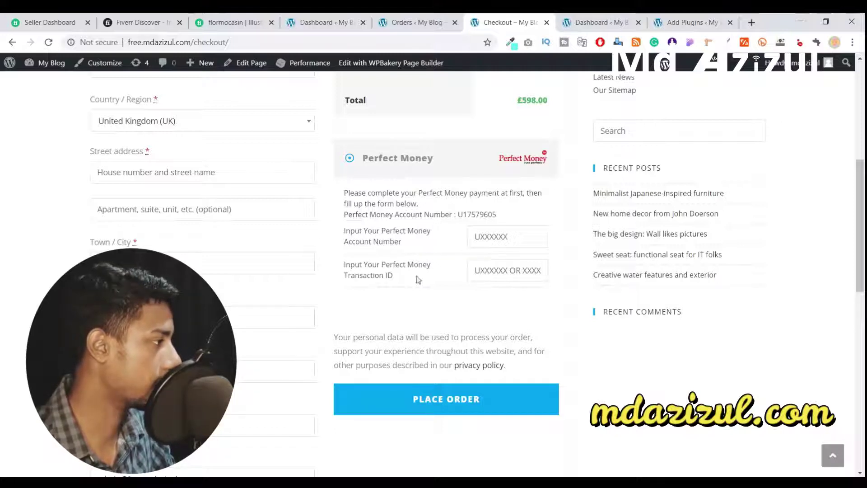
triple_click(405, 244)
left_click(405, 246)
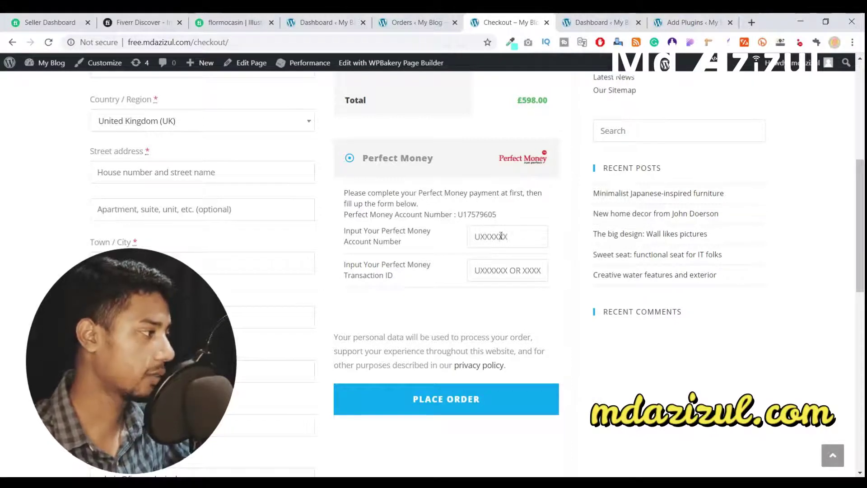
left_click(476, 235)
left_click(470, 248)
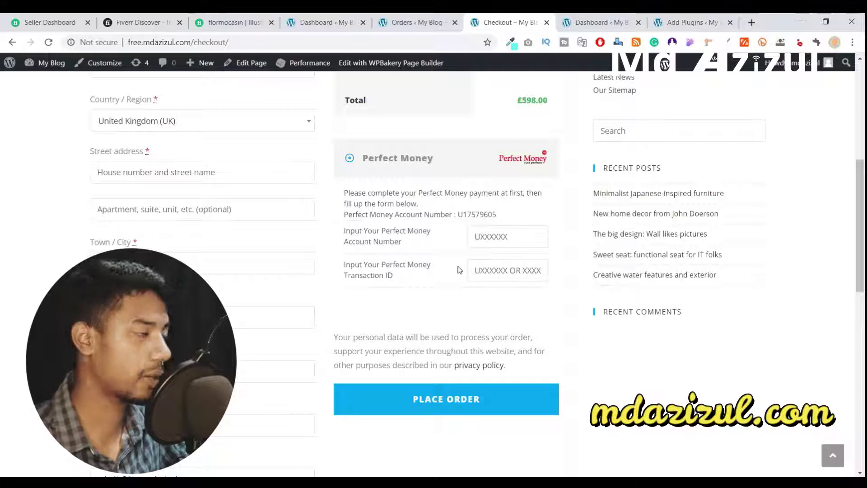
- Fill the Perfect Money account number from a saved entry and enter the transaction ID
left_click(498, 237)
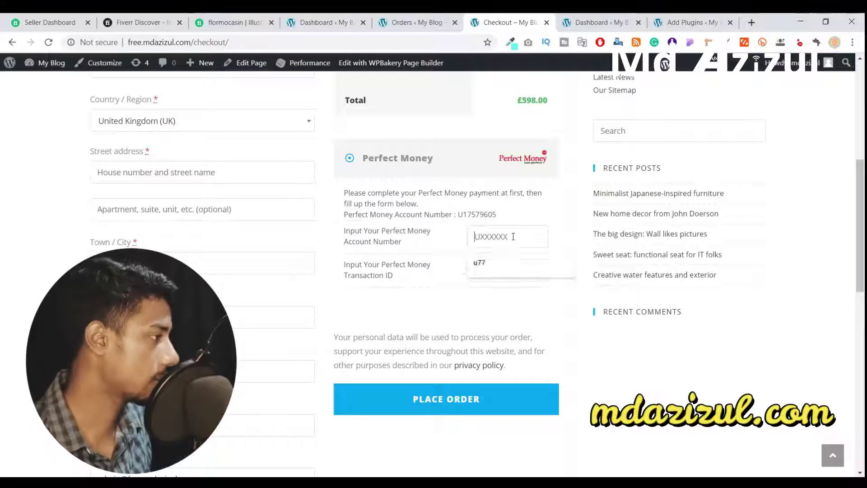
left_click(500, 261)
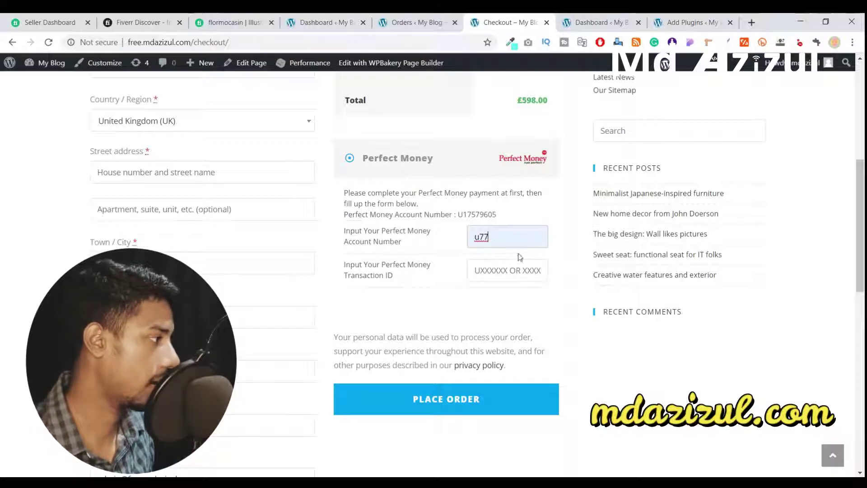
left_click(501, 275)
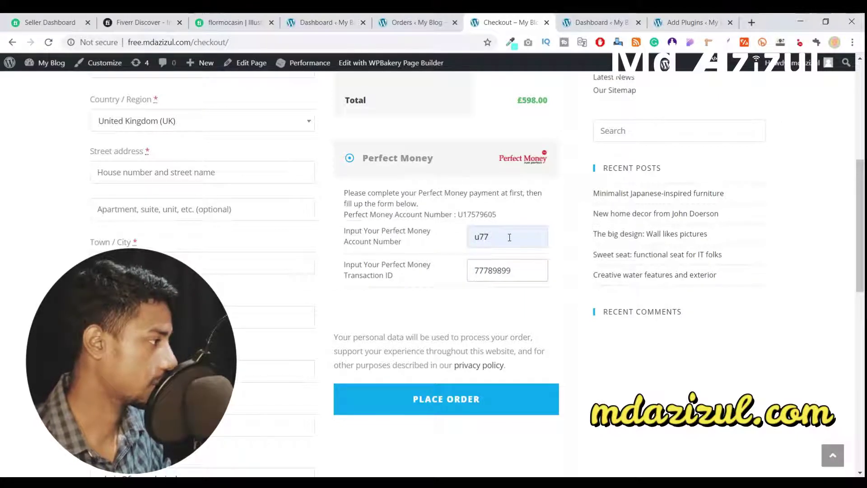
left_click(497, 236)
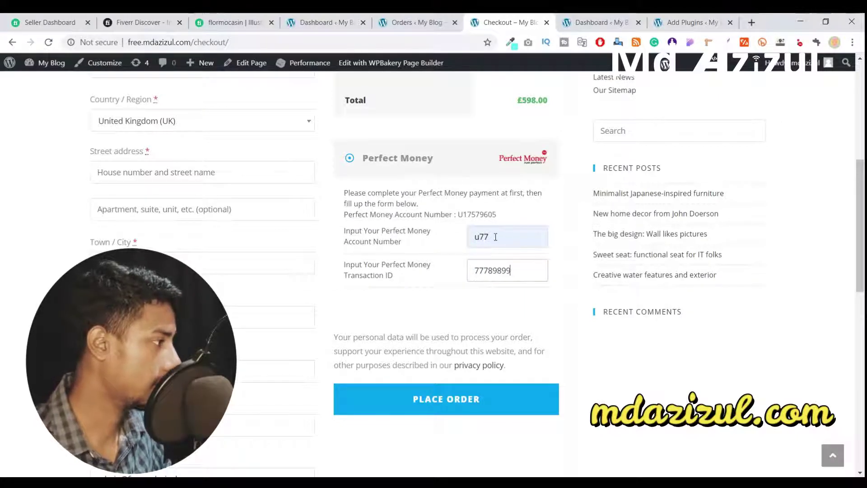
type("88")
- Autofill the billing details from a saved address and choose Bandarban as the district
scroll(310, 222, "up", 7)
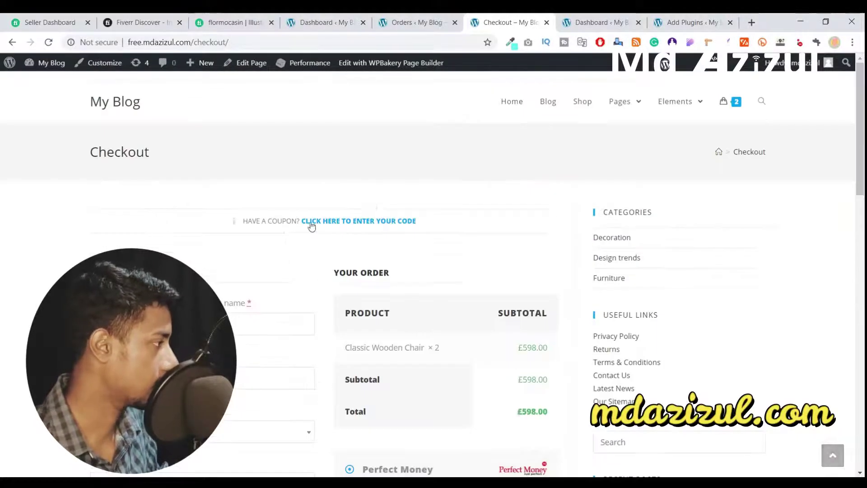
scroll(188, 155, "down", 5)
left_click(148, 101)
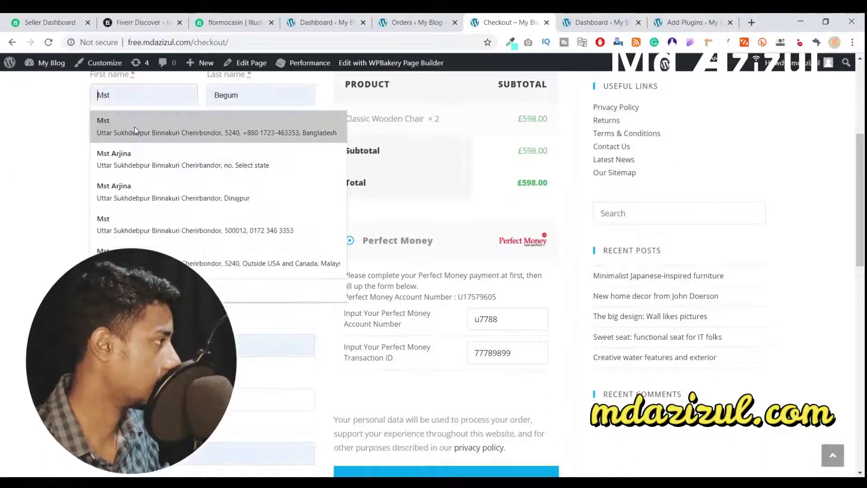
left_click(149, 122)
scroll(186, 181, "down", 5)
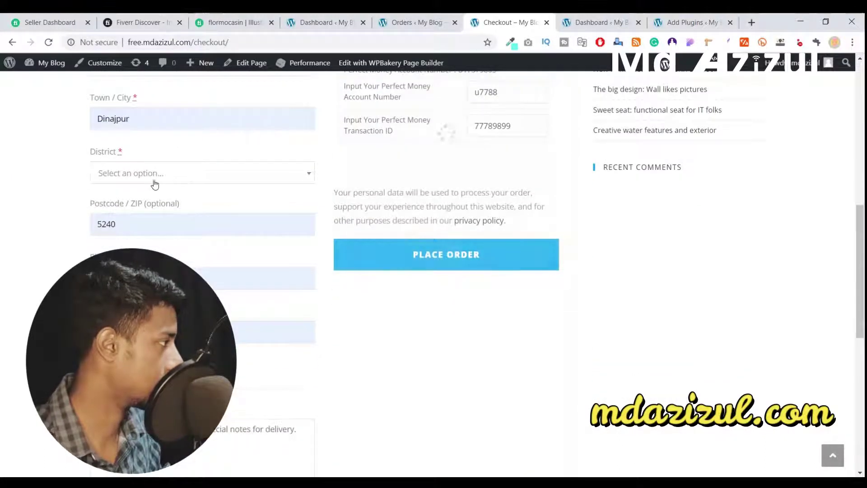
left_click(188, 182)
left_click(188, 230)
scroll(189, 205, "down", 9)
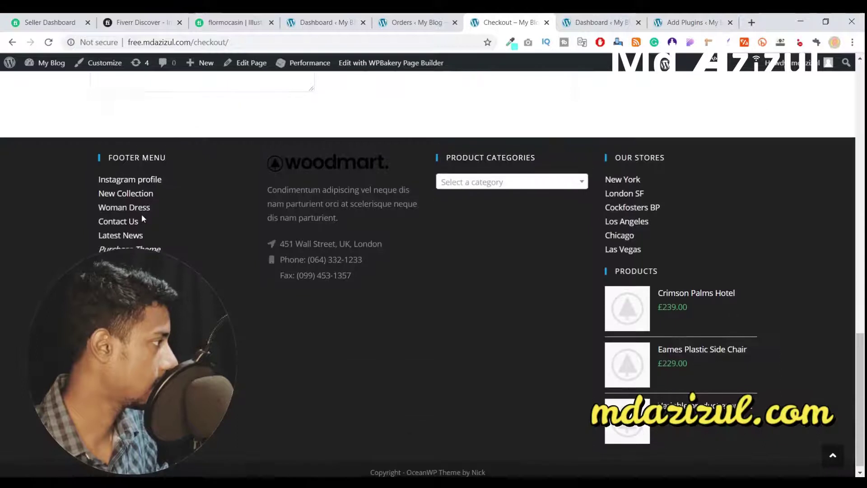
scroll(141, 214, "up", 6)
scroll(216, 280, "up", 7)
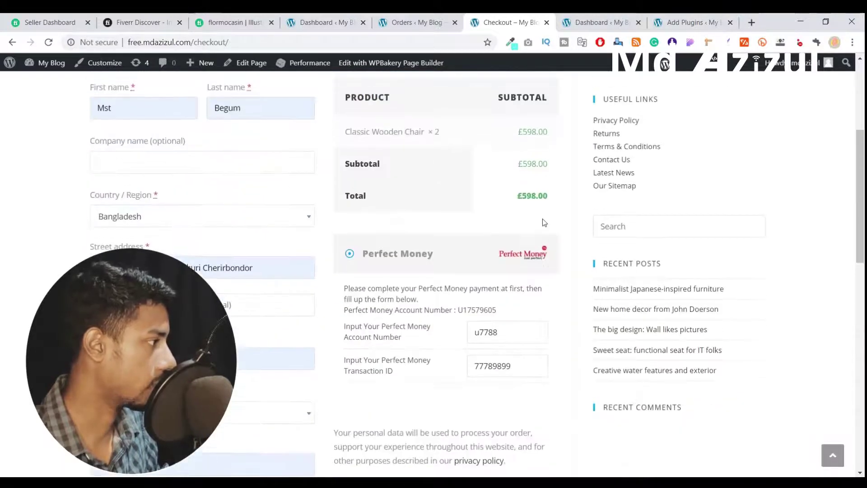
scroll(519, 230, "down", 8)
scroll(499, 238, "up", 5)
- Place the order and highlight the Perfect Money thank-you message on Order received
left_click(433, 304)
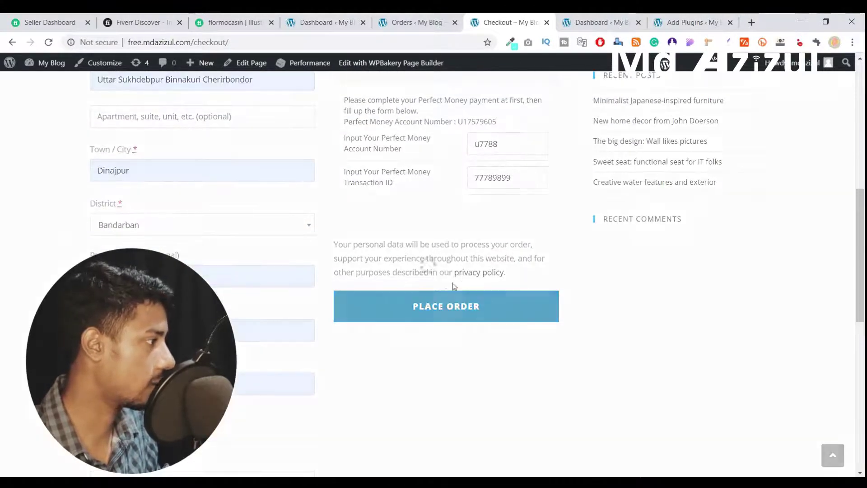
left_click_drag(85, 217, 318, 215)
left_click(207, 215)
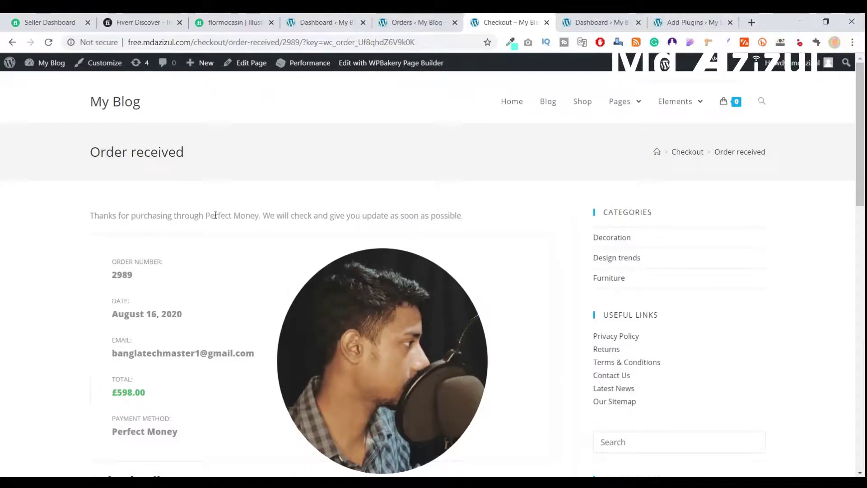
- Review the £598.00 Perfect Money order details, then switch to the admin Orders tab
scroll(406, 210, "down", 5)
scroll(226, 208, "up", 5)
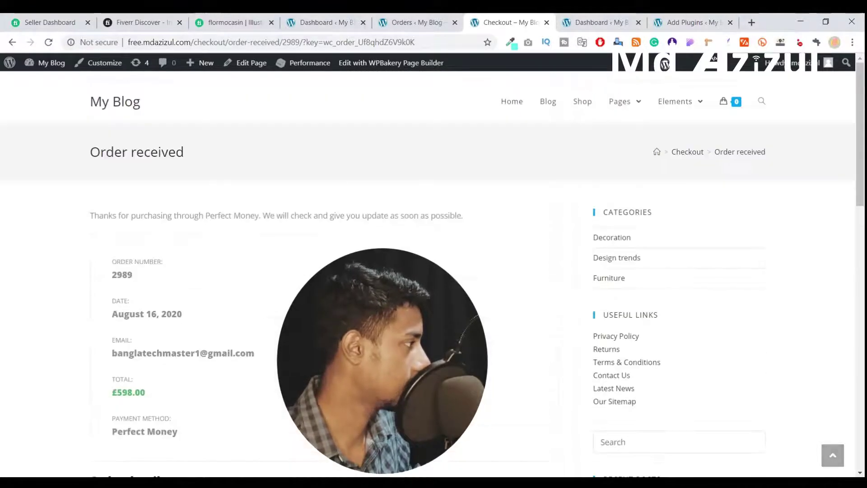
scroll(140, 292, "down", 3)
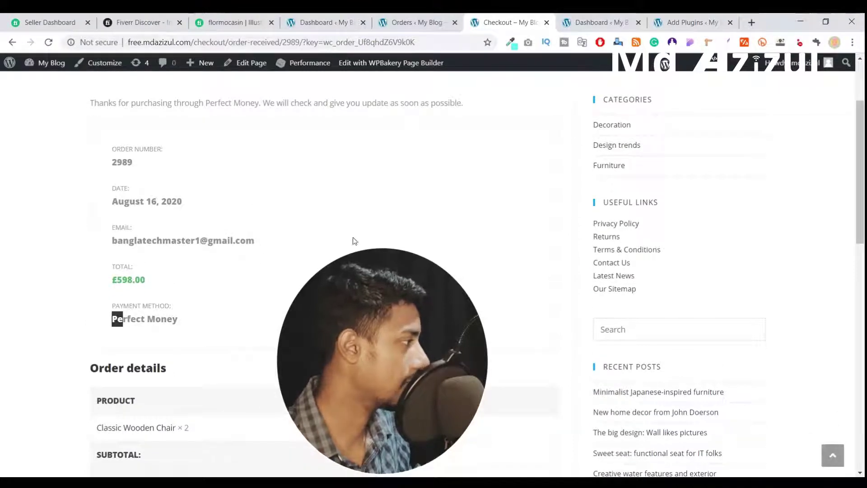
scroll(303, 251, "up", 3)
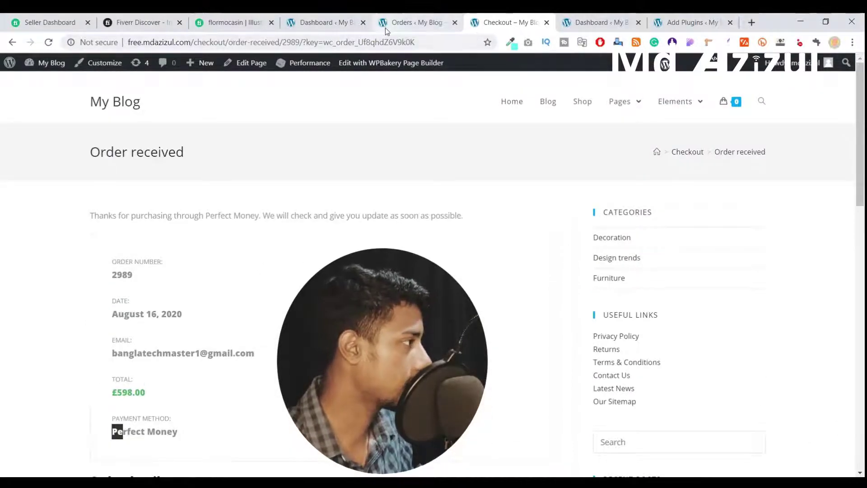
left_click(385, 28)
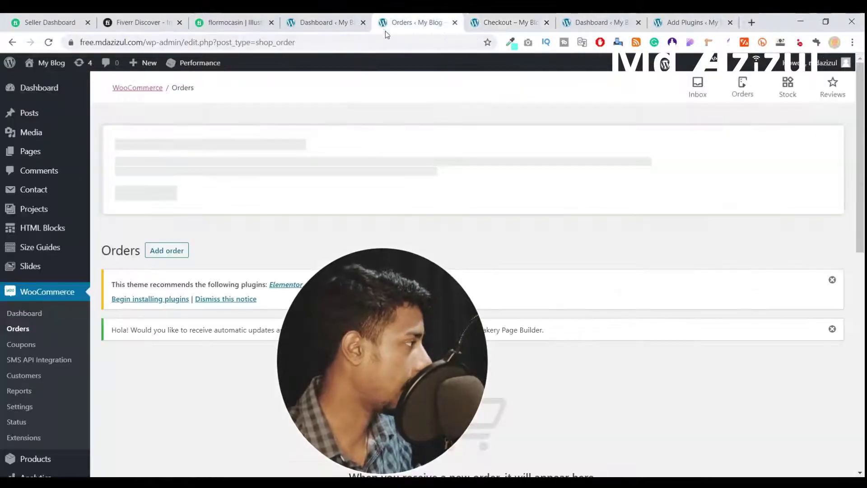
- Reload the Orders list and open the new on-hold £598.00 order in a new tab
left_click(17, 333)
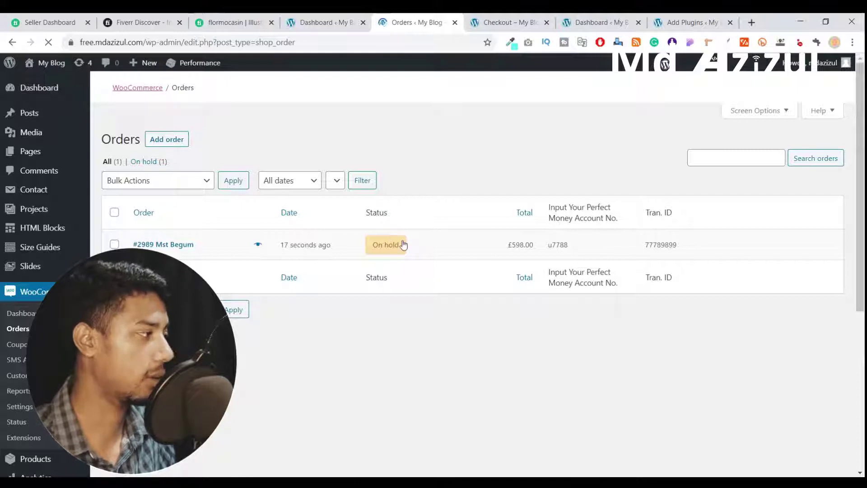
right_click(175, 247)
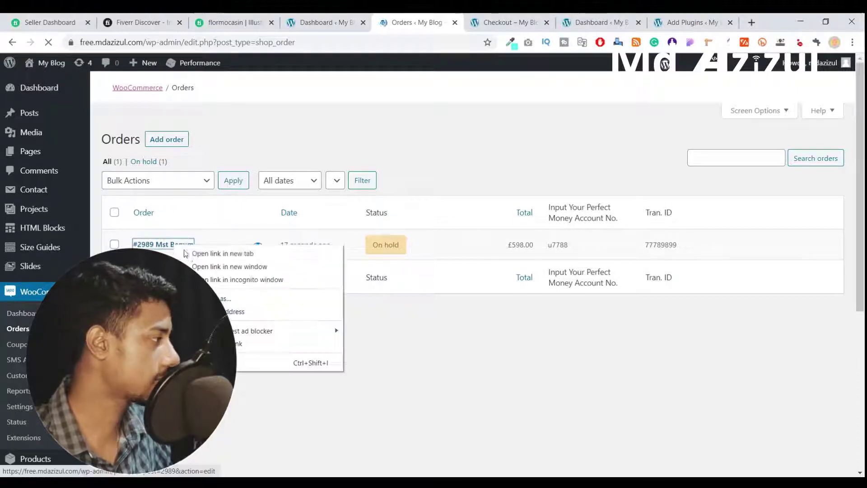
left_click(198, 253)
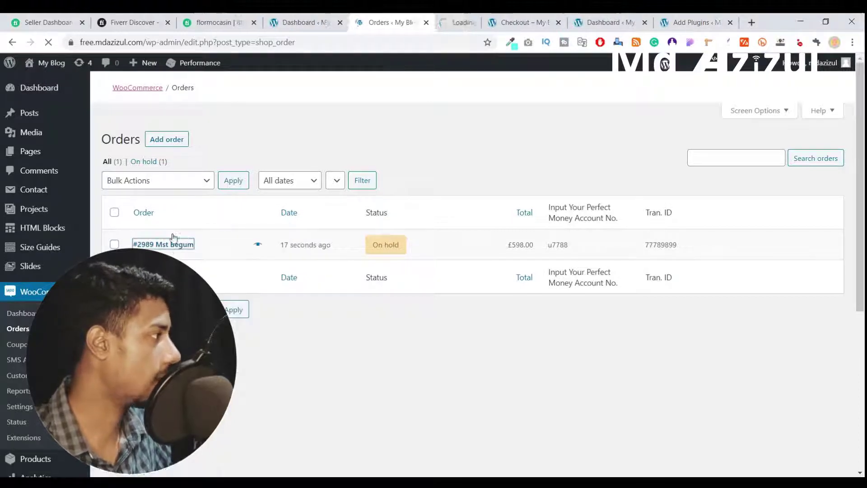
left_click(438, 30)
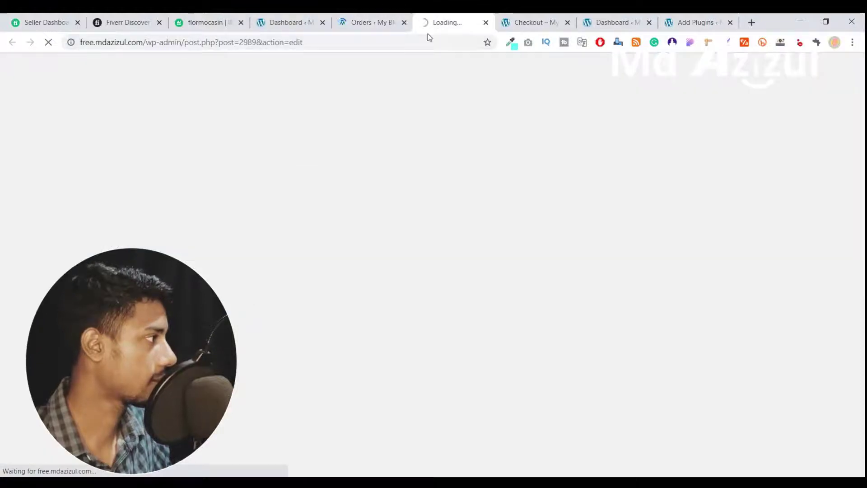
left_click(375, 26)
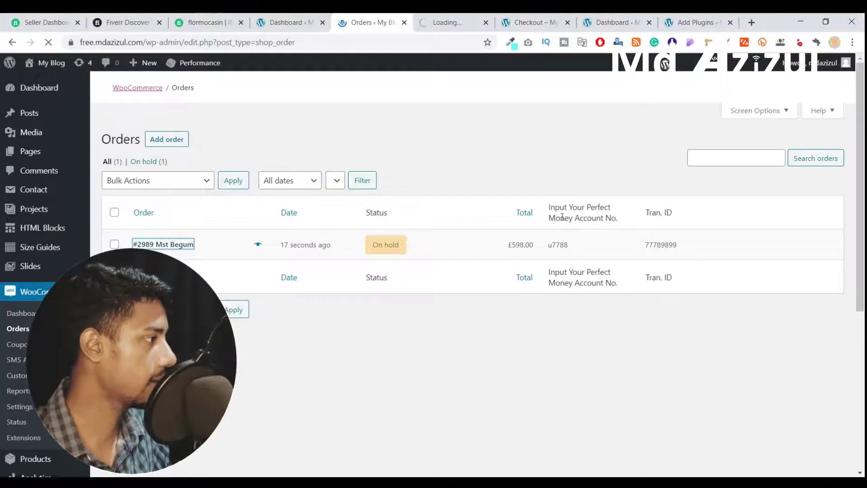
- Point out the Perfect Money account column heading, switching between the Orders and Edit order tabs
left_click_drag(547, 210, 618, 218)
left_click(621, 219)
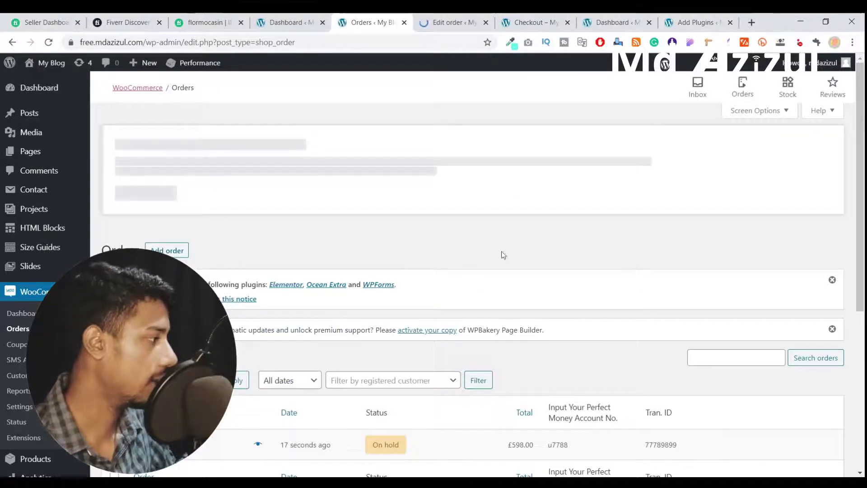
left_click(444, 27)
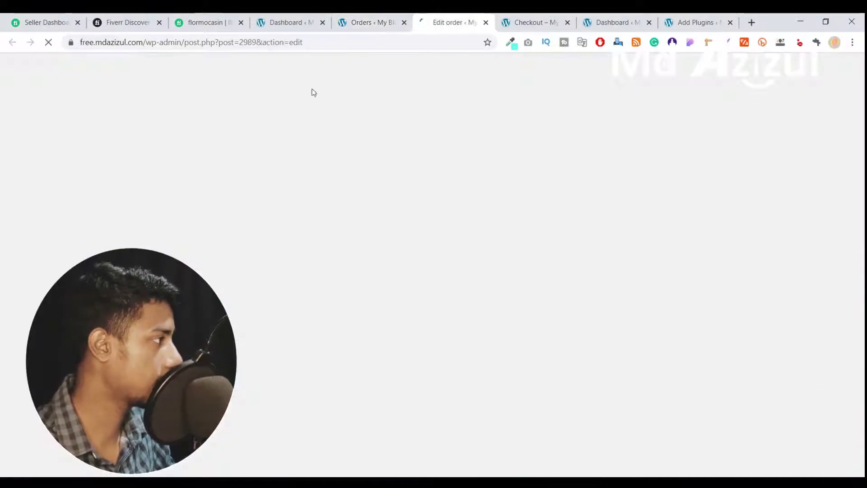
left_click(365, 25)
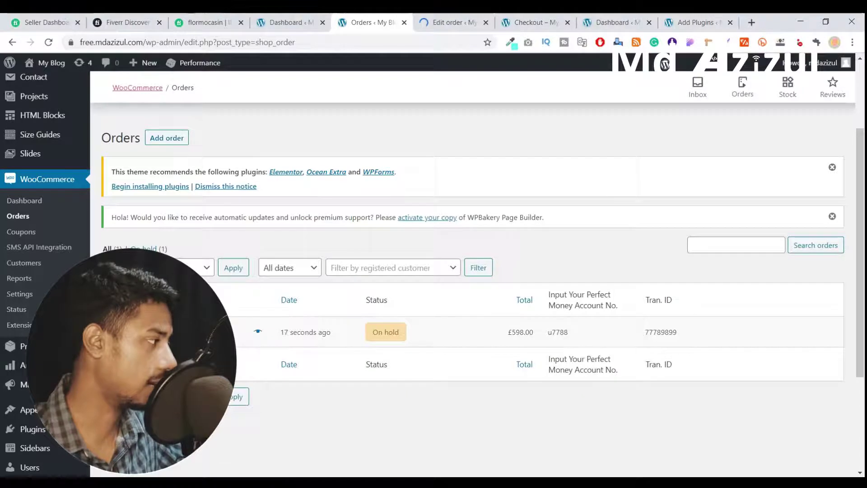
- Review the Perfect Money order on its Edit order page and its available order actions
left_click(454, 30)
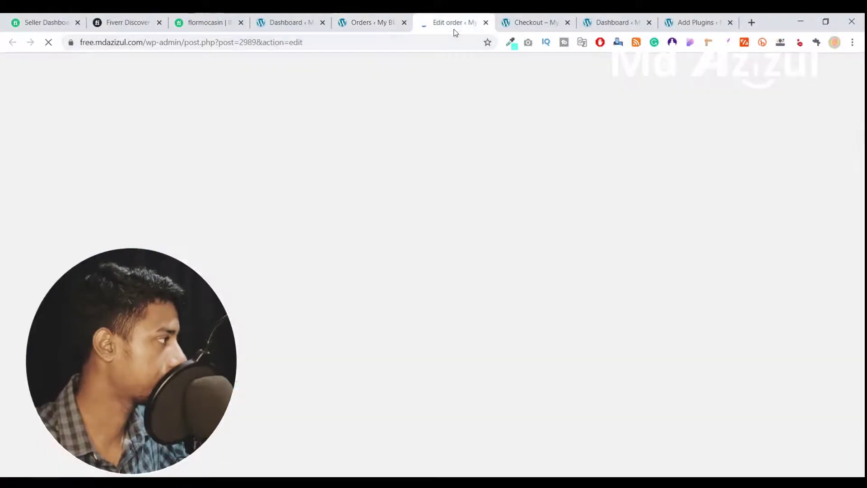
scroll(437, 162, "down", 2)
scroll(437, 161, "up", 3)
scroll(437, 165, "up", 4)
scroll(437, 165, "down", 6)
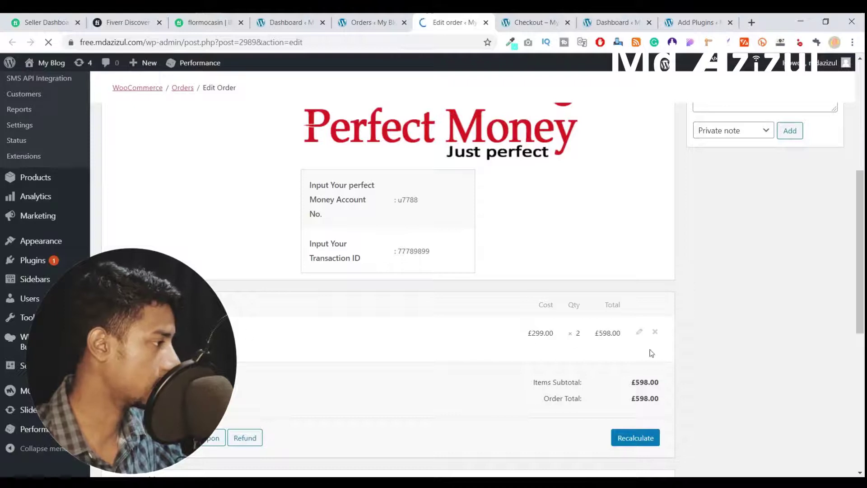
scroll(399, 301, "up", 3)
scroll(593, 244, "down", 3)
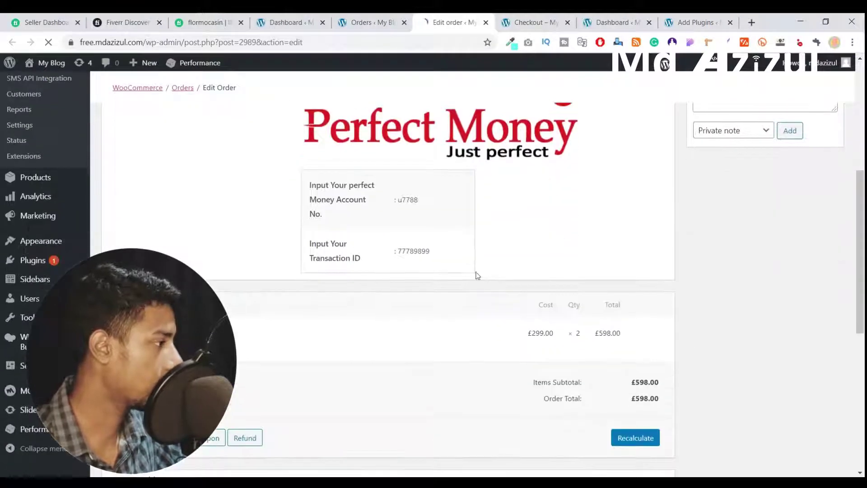
scroll(618, 324, "up", 6)
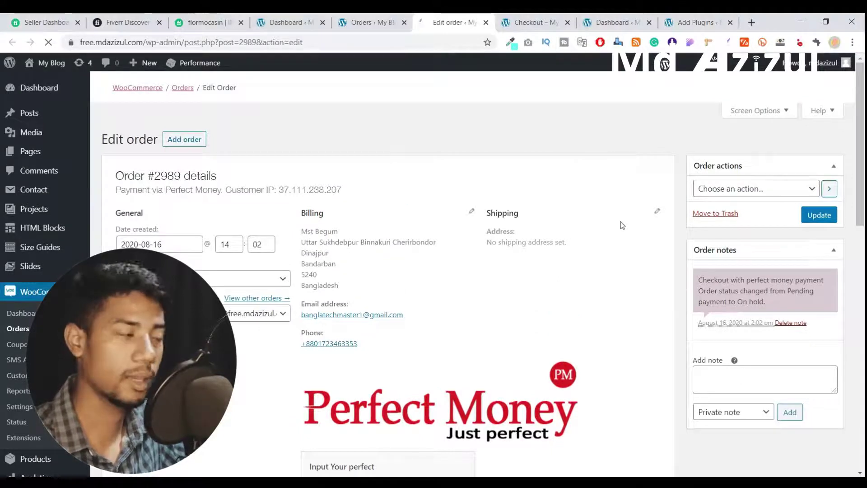
scroll(606, 253, "down", 4)
scroll(739, 221, "up", 4)
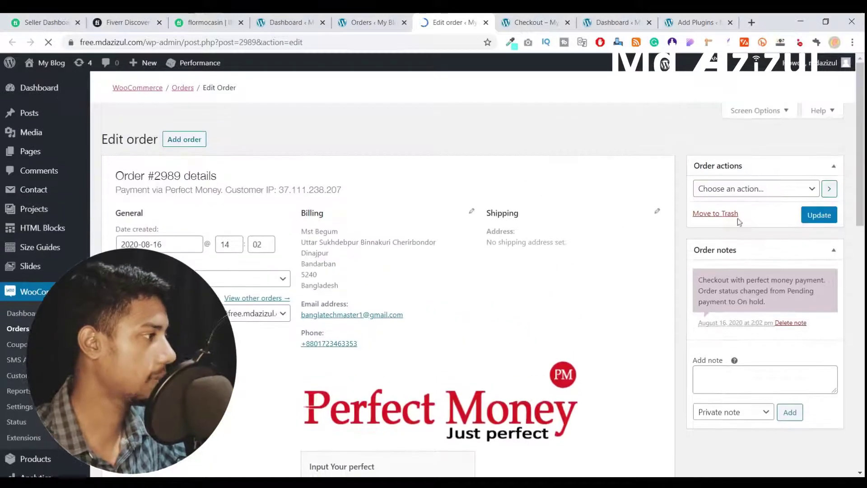
left_click(748, 190)
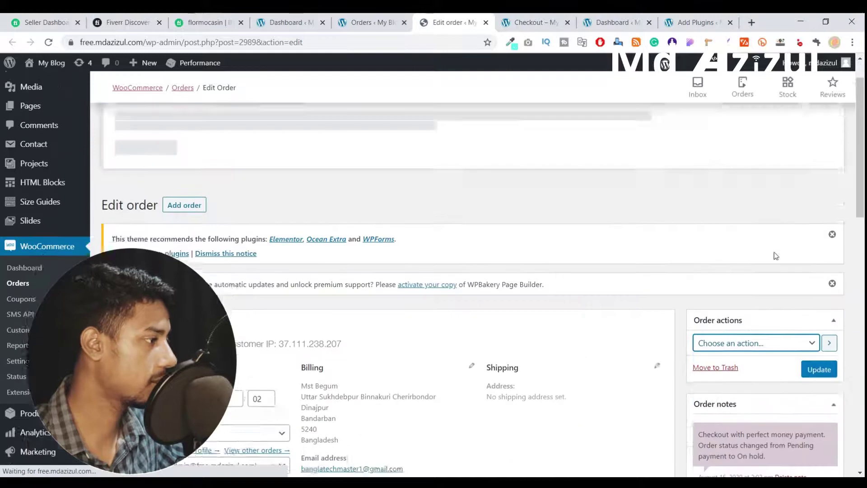
scroll(329, 257, "down", 1)
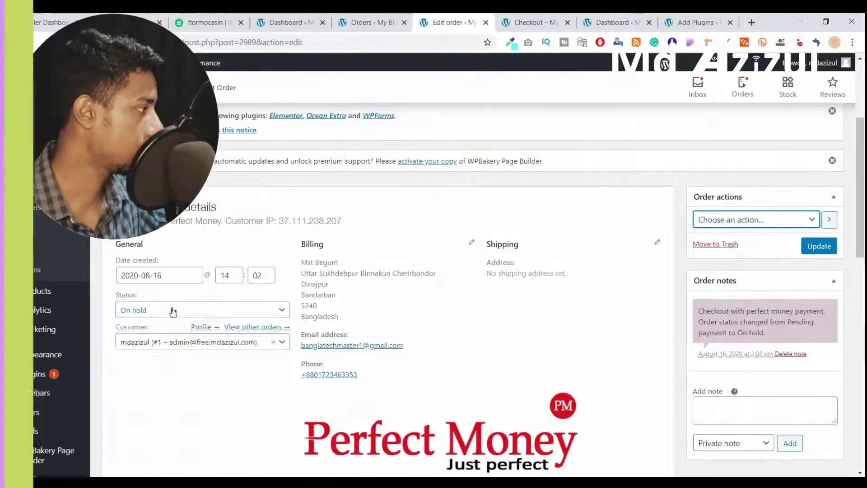
- Change the order status from Completed to Cancelled and save it with Update
left_click(172, 310)
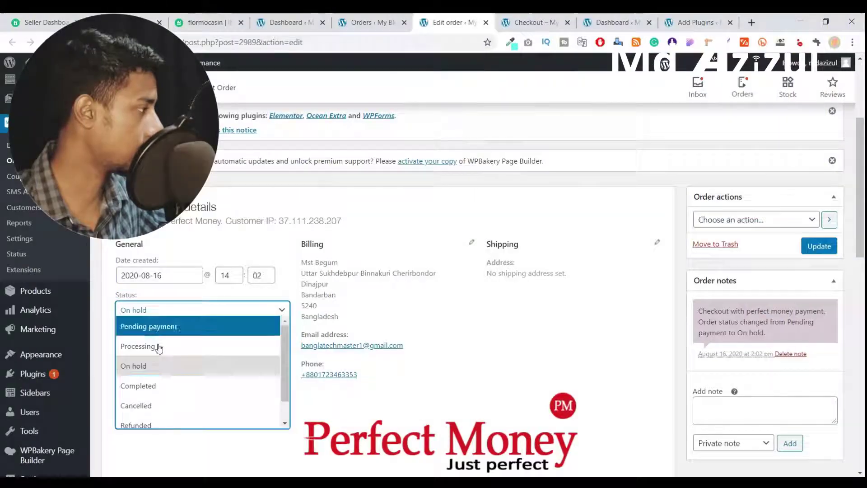
left_click(186, 391)
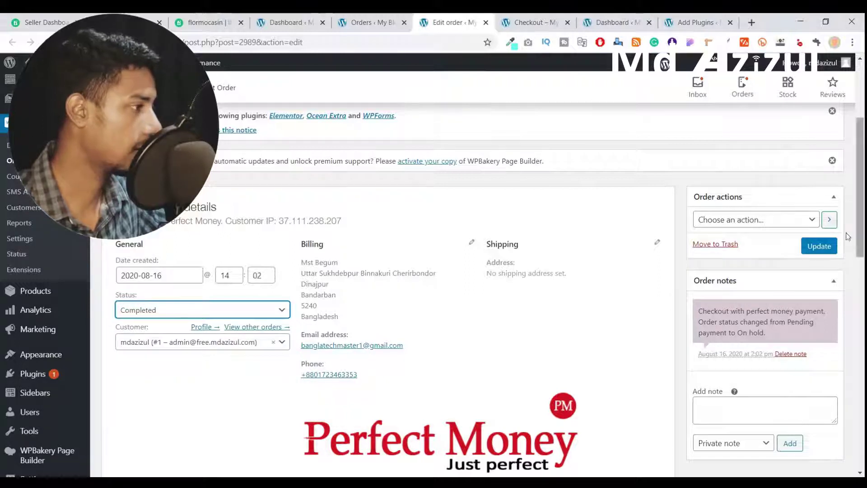
scroll(621, 251, "down", 5)
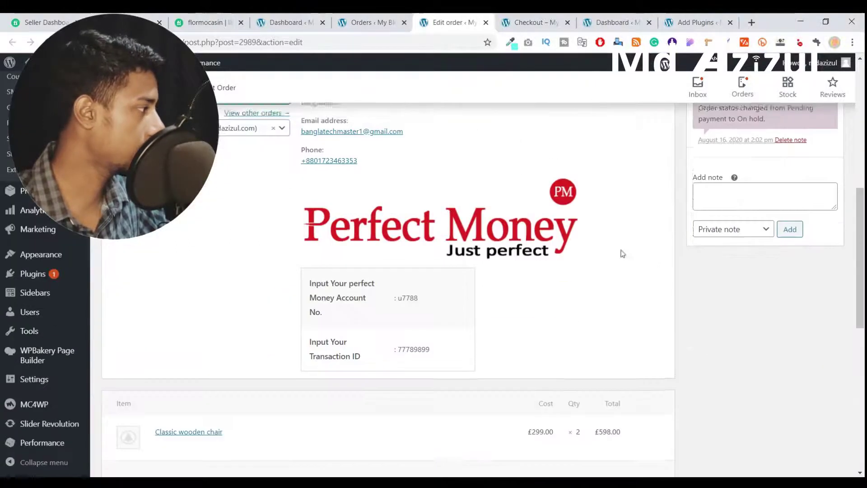
scroll(646, 244, "up", 4)
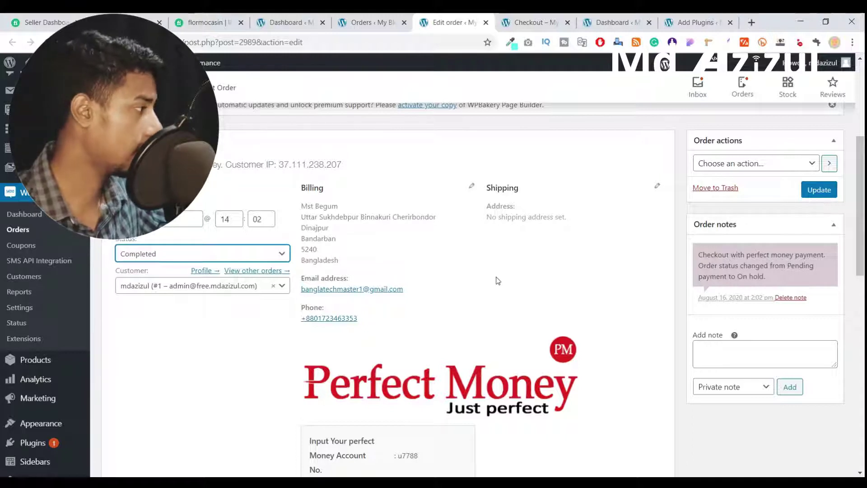
left_click(169, 253)
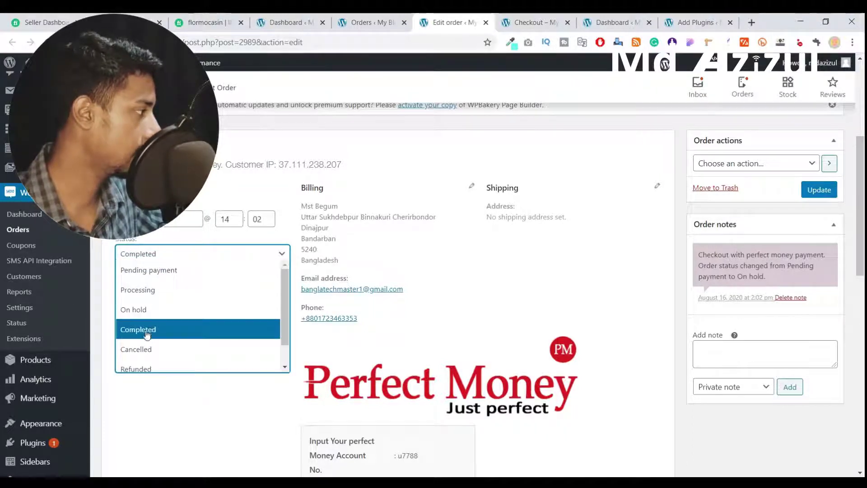
left_click(144, 347)
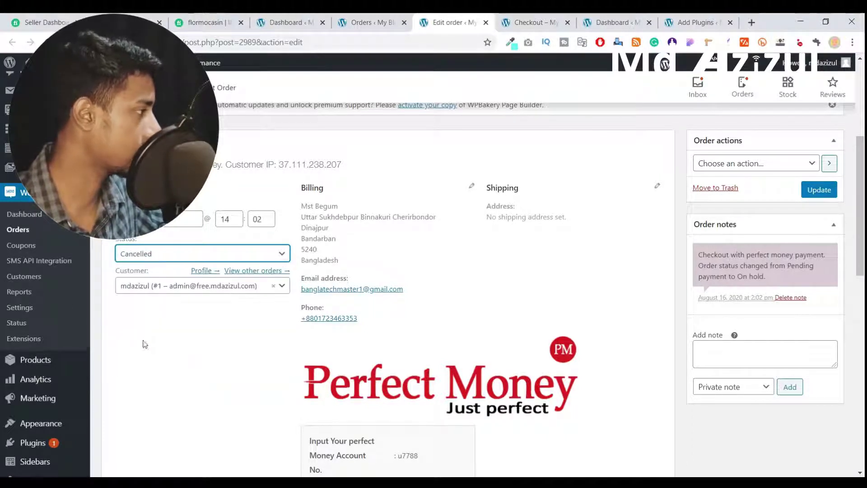
left_click(819, 189)
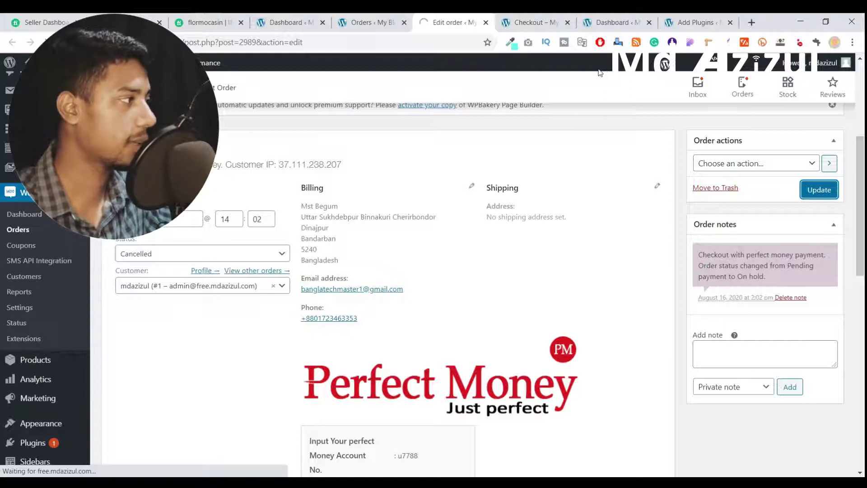
left_click(696, 26)
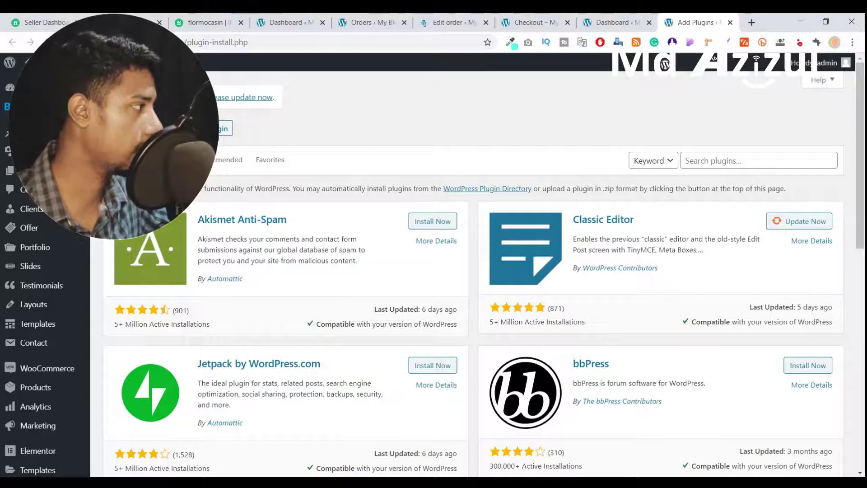
- Upload 'Perfect Money Custom Payment Getway By mdazizul.com.zip' from Downloads and install it
left_click(223, 130)
scroll(416, 451, "down", 2)
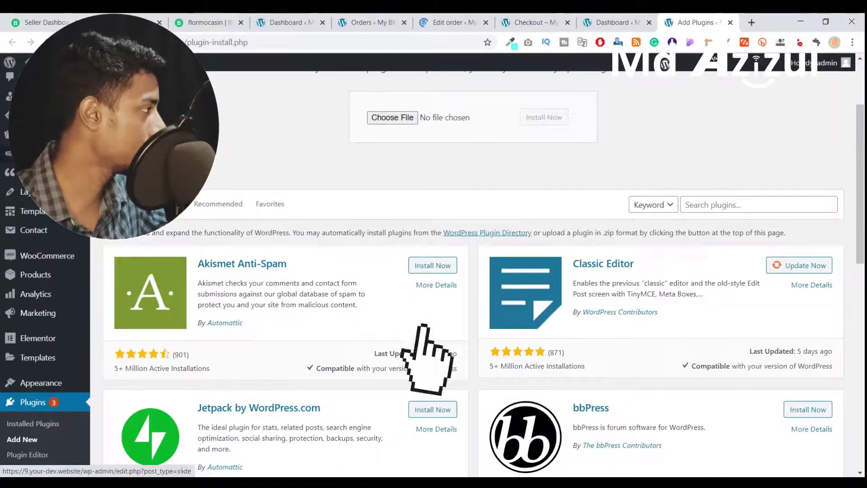
scroll(416, 271, "down", 1)
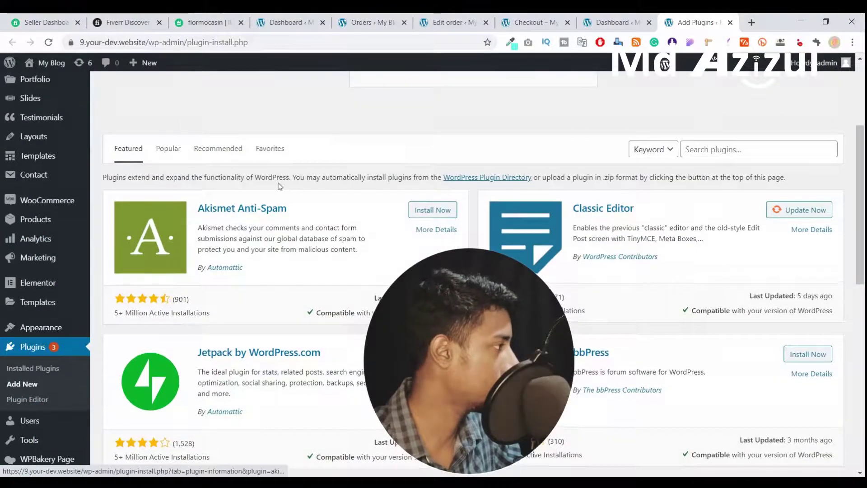
scroll(187, 140, "up", 3)
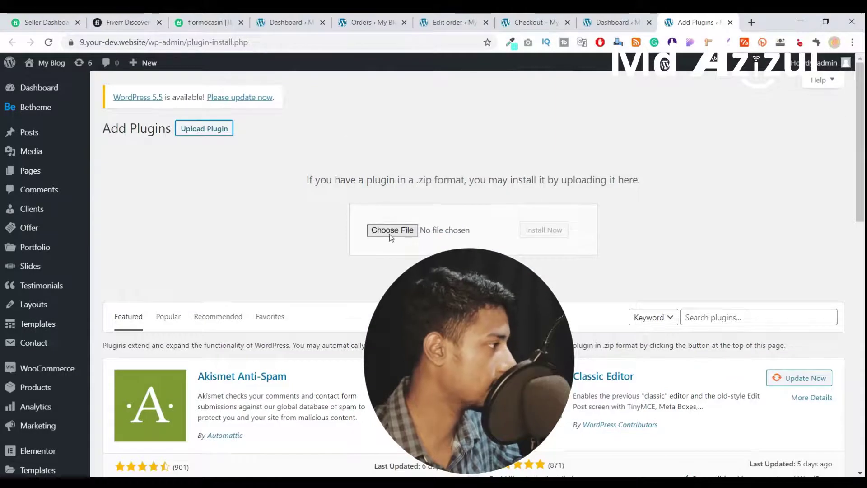
left_click(391, 231)
left_click(329, 261)
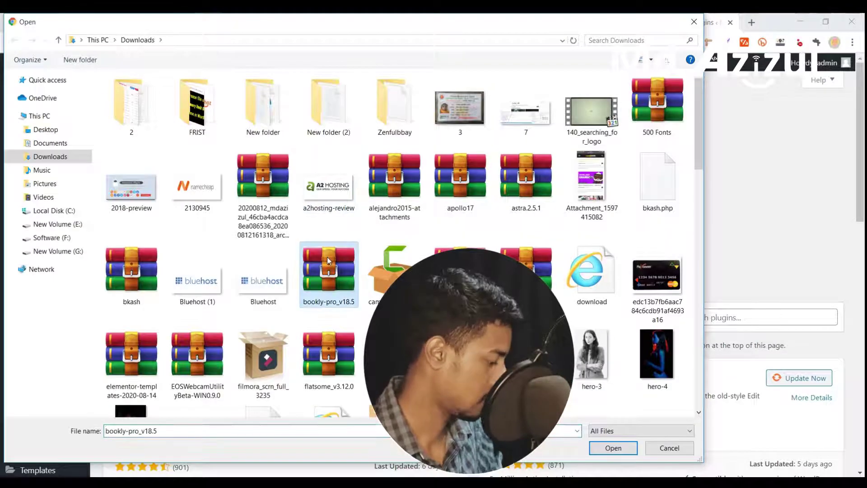
key("p")
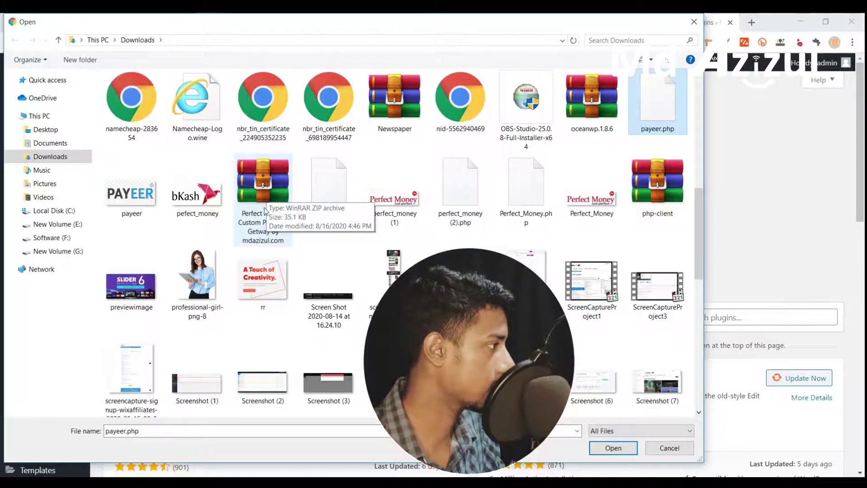
double_click(263, 190)
left_click(559, 236)
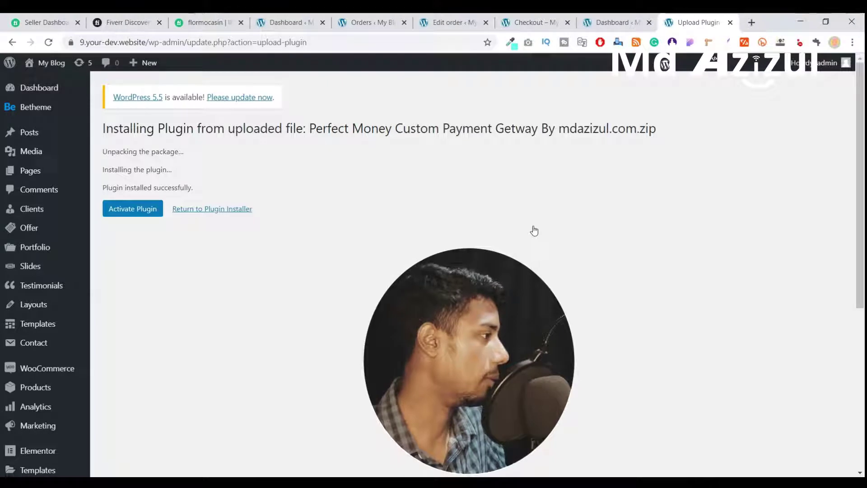
- Activate Custom Payment Getway By mdazizul.com and confirm it is listed as active among 12 plugins
left_click(145, 208)
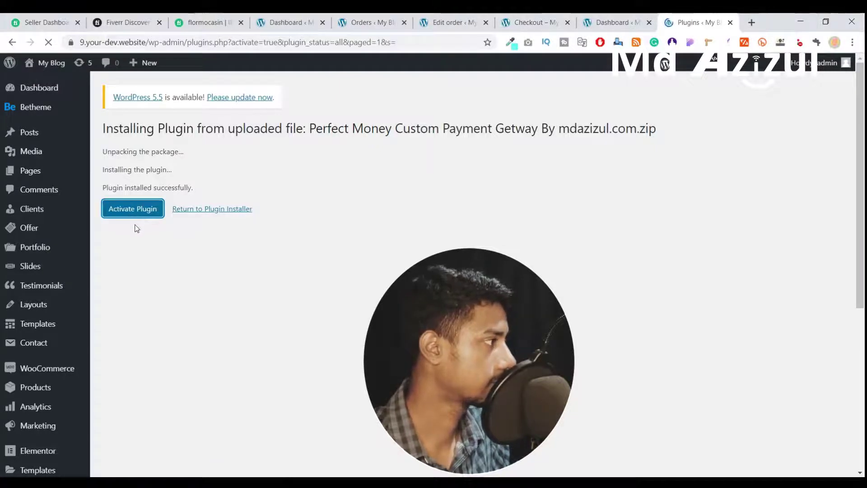
scroll(445, 226, "down", 5)
scroll(285, 241, "down", 2)
scroll(210, 245, "up", 1)
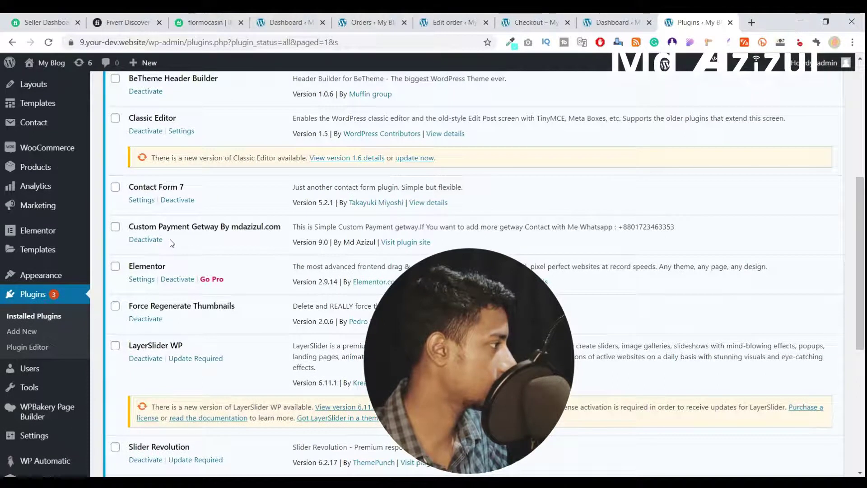
scroll(257, 224, "up", 4)
mouse_move(58, 318)
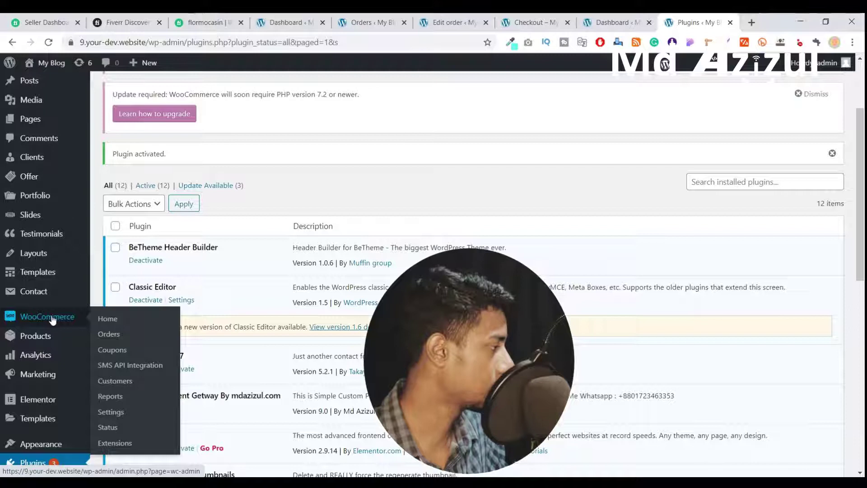
- Open the WooCommerce Perfect Money gateway settings and leave Order Status at On hold
left_click(113, 413)
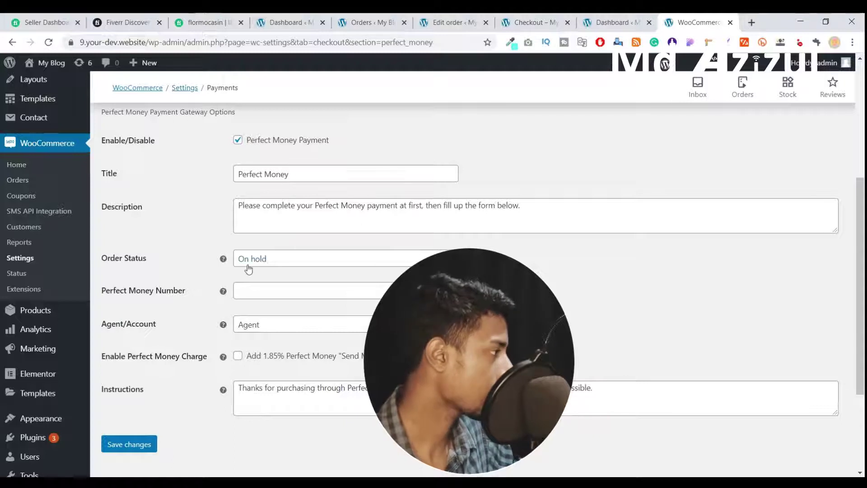
left_click(268, 260)
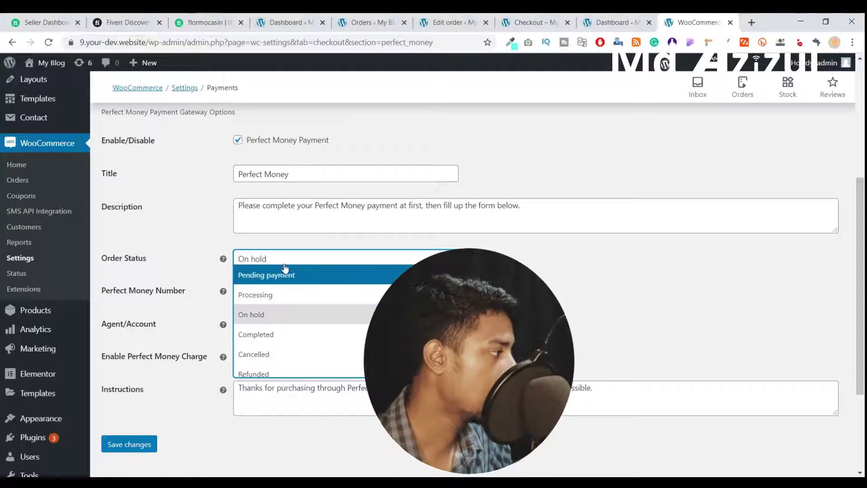
left_click(509, 250)
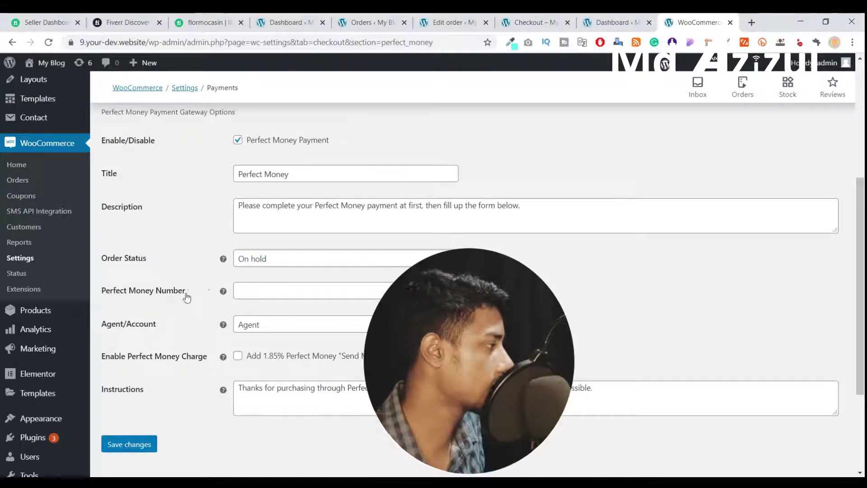
- Enter the merchant's Perfect Money account number, set Agent/Account to Account, and save changes
left_click(266, 291)
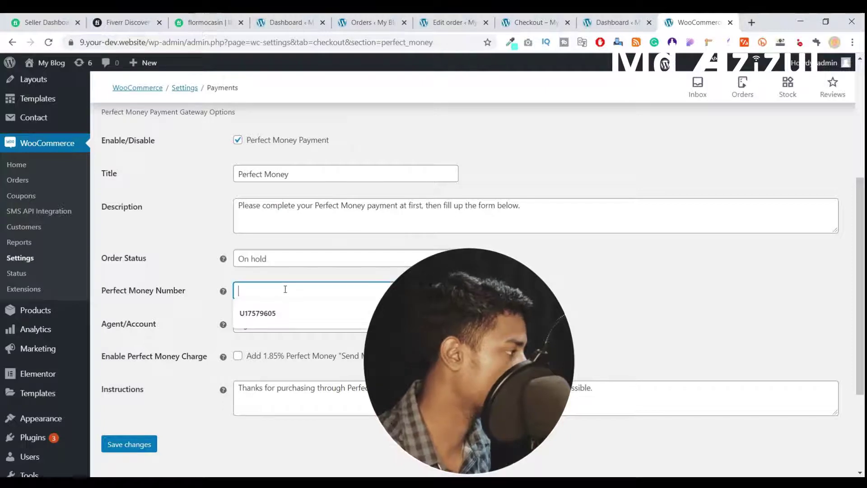
left_click(277, 308)
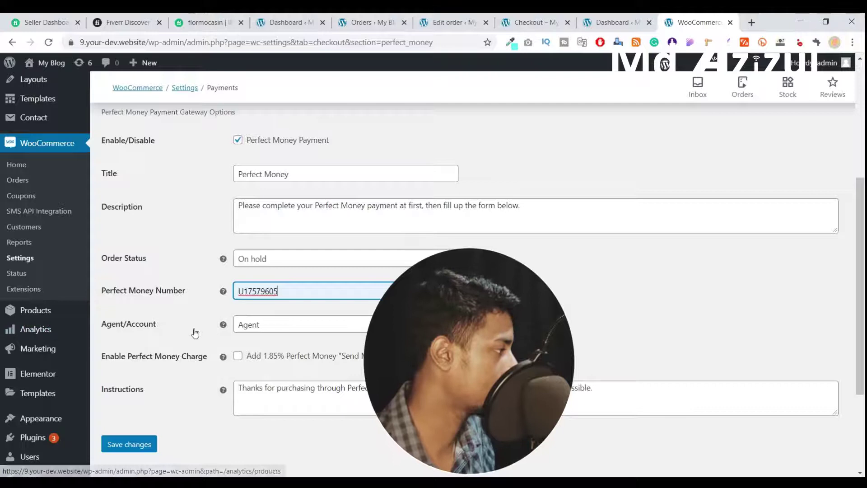
left_click(279, 327)
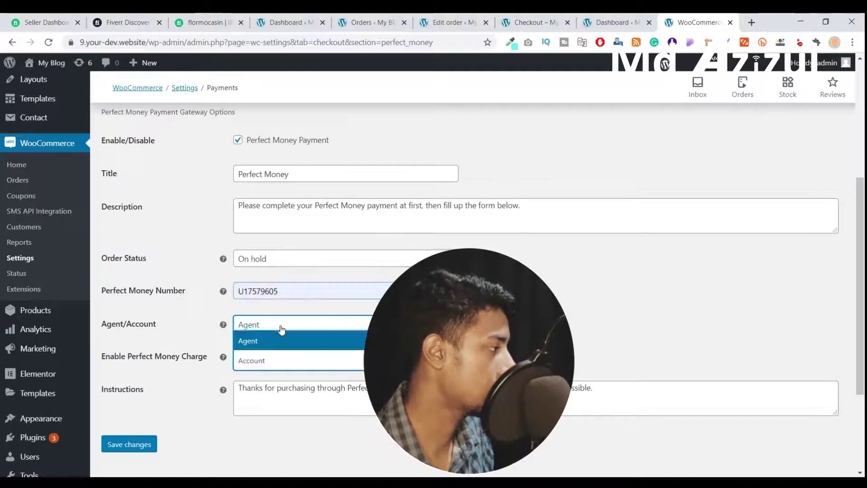
left_click(263, 360)
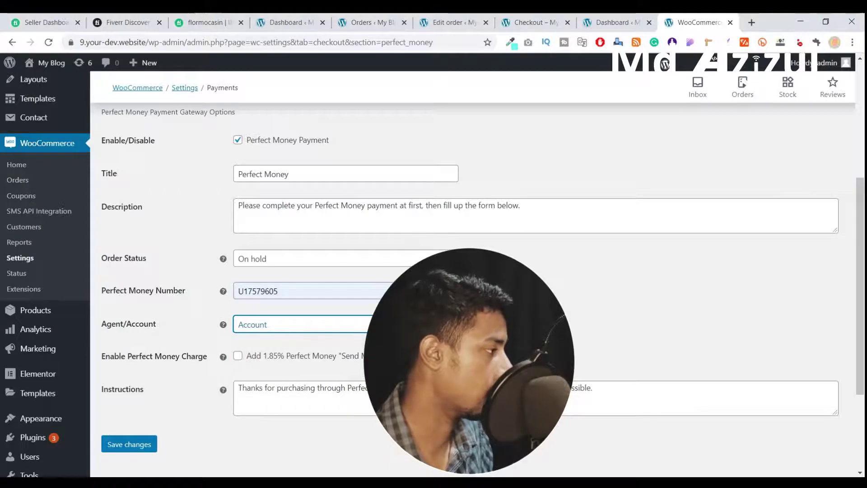
scroll(216, 329, "down", 1)
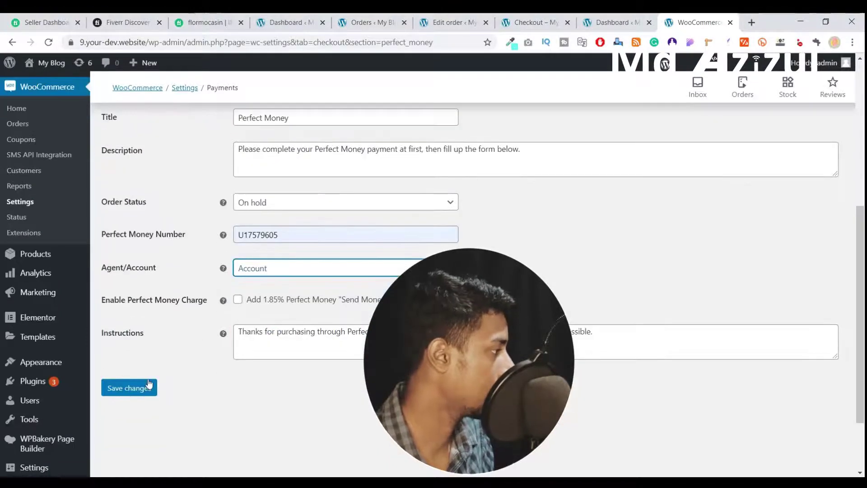
left_click(131, 390)
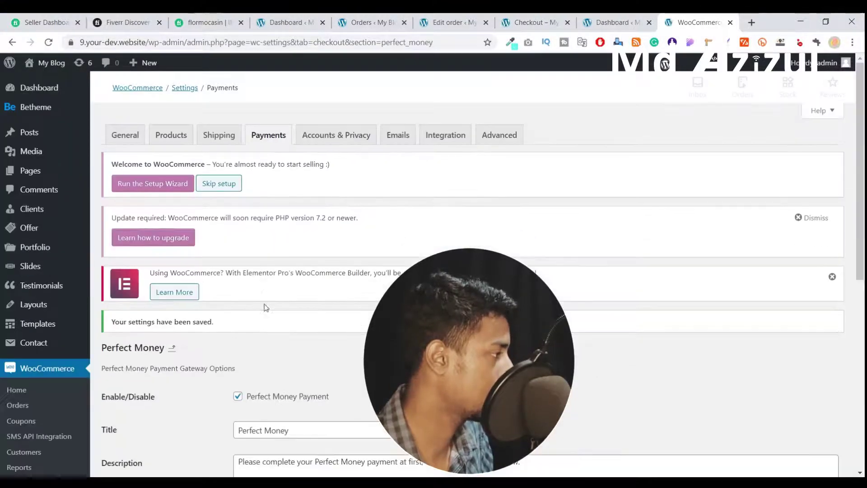
- Look over the saved gateway settings, then bring up the Checkout – My Blog tab
scroll(289, 350, "down", 5)
scroll(289, 350, "down", 3)
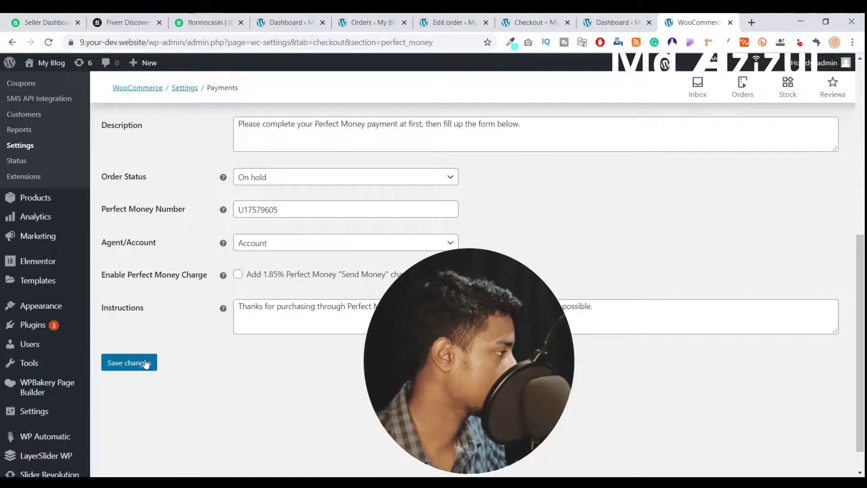
scroll(145, 364, "up", 3)
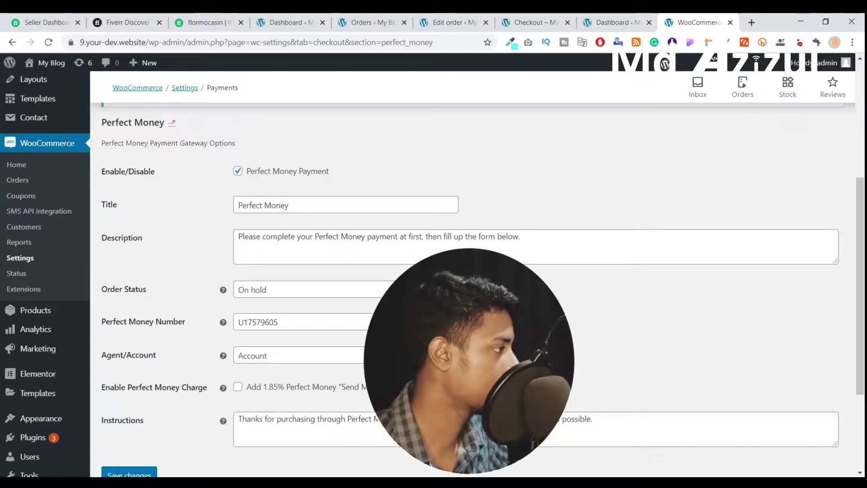
left_click(521, 24)
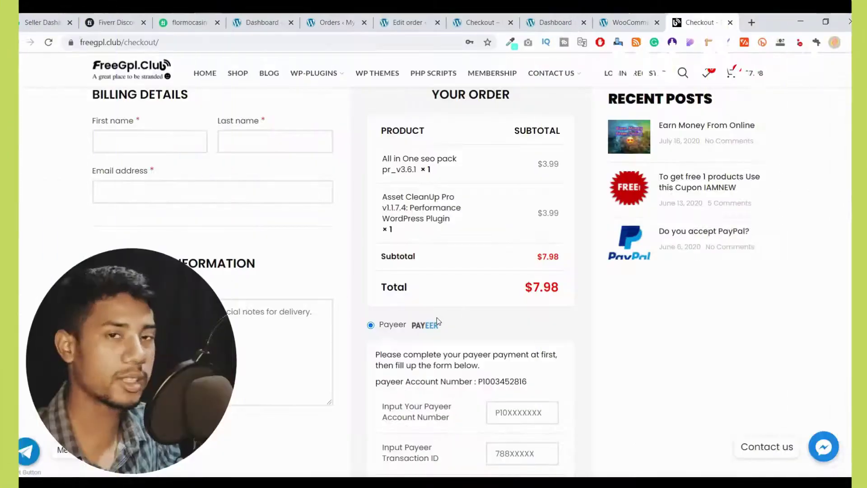
- On the $7.98 checkout, select Perfect Money to view its fields, then switch back to Payeer
scroll(606, 316, "down", 3)
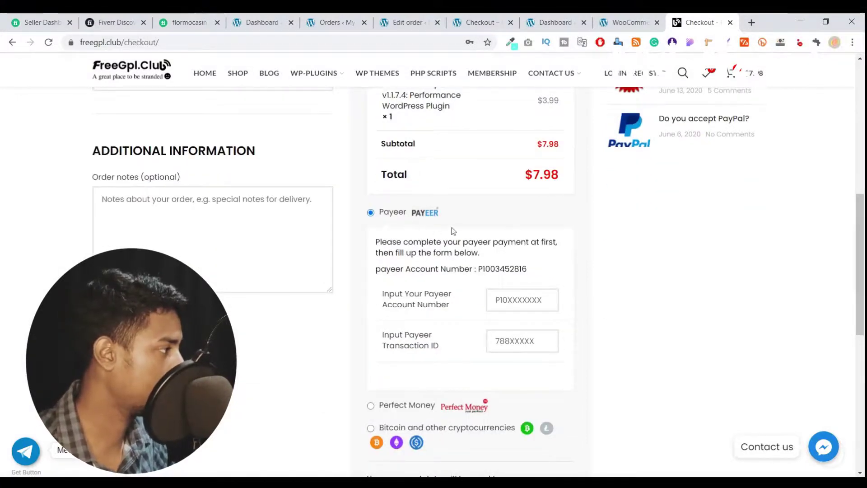
scroll(442, 232, "down", 1)
scroll(488, 267, "down", 2)
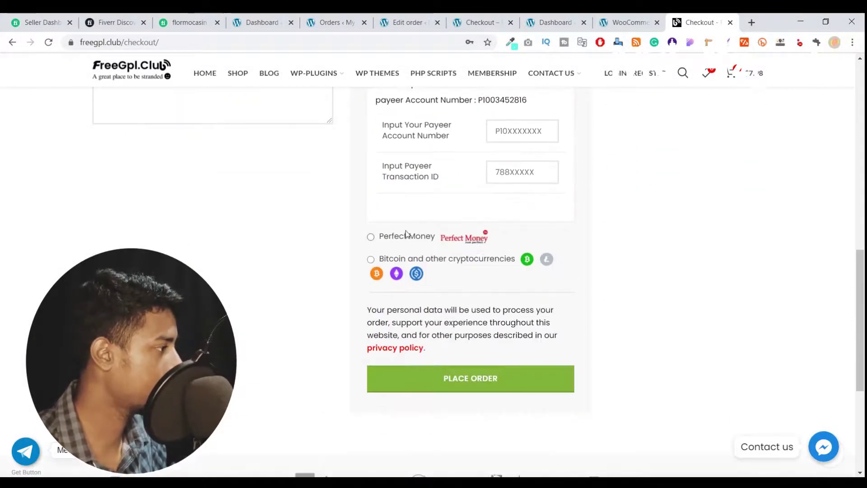
left_click(404, 236)
scroll(446, 258, "down", 1)
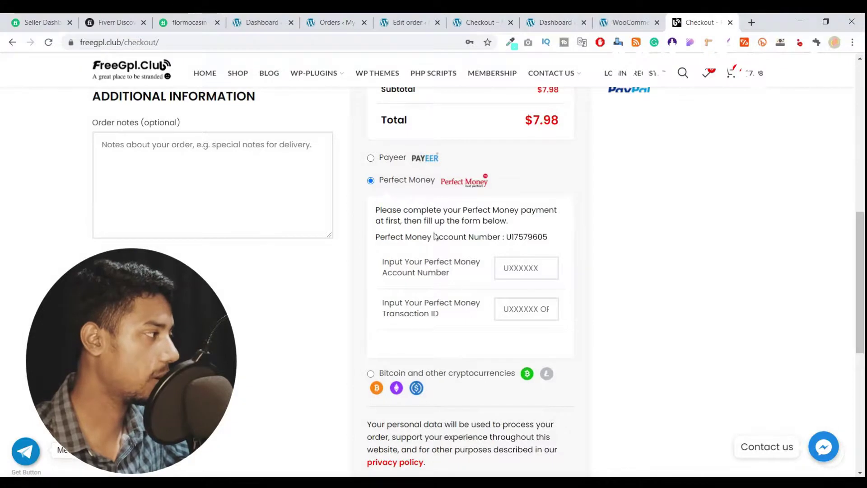
left_click(423, 157)
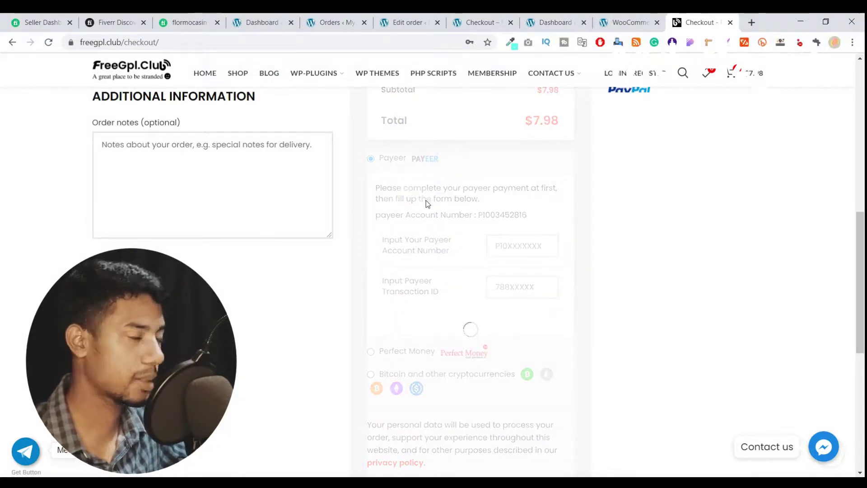